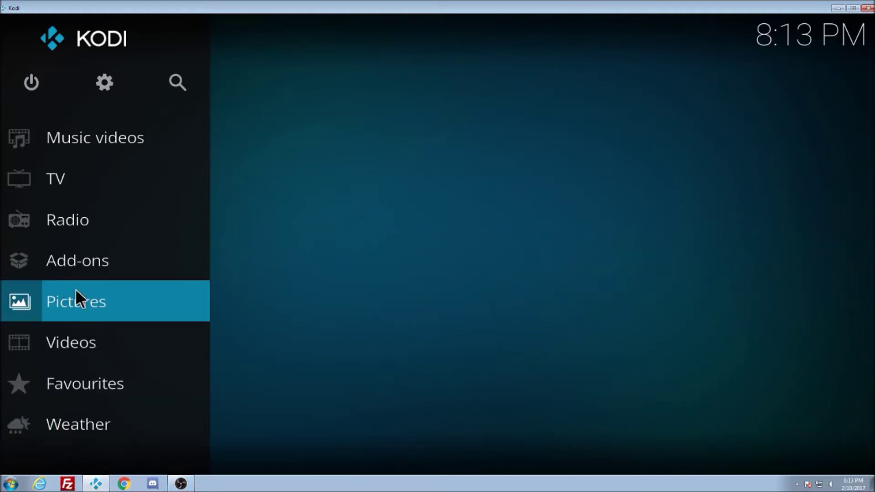
- Open the system settings and show the Add-ons category with its Unknown sources option
click(93, 90)
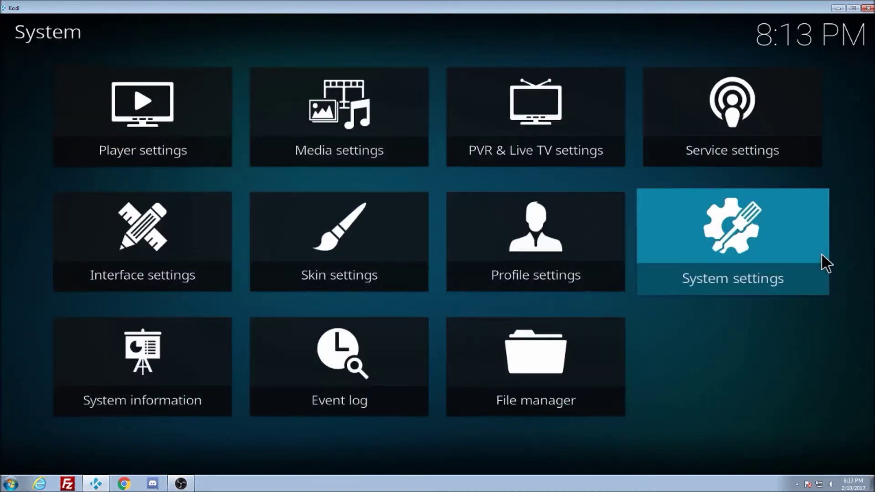
click(820, 253)
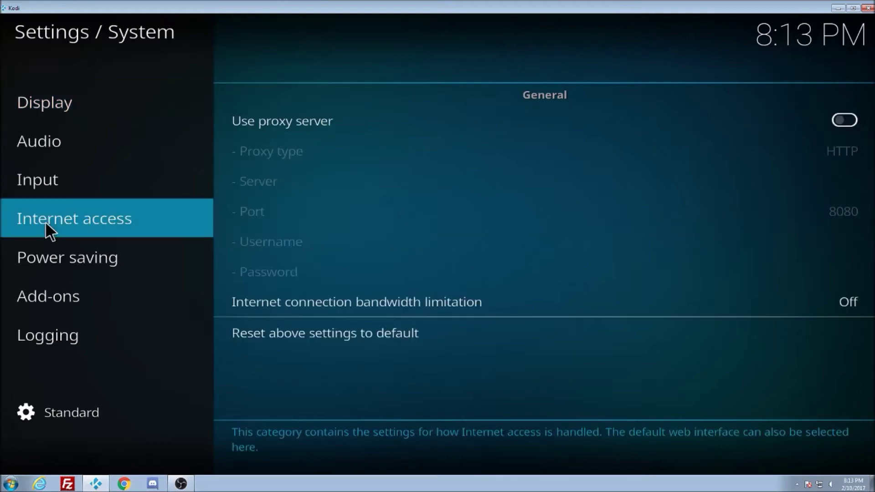
click(61, 287)
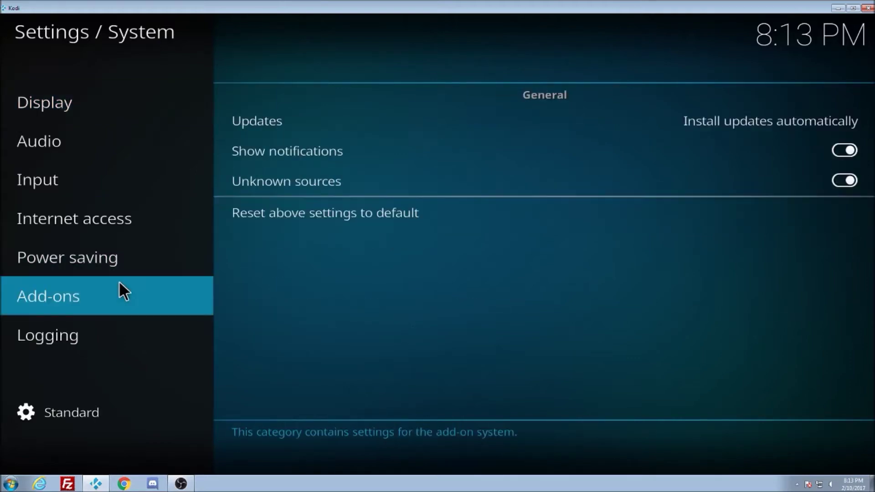
key(Right)
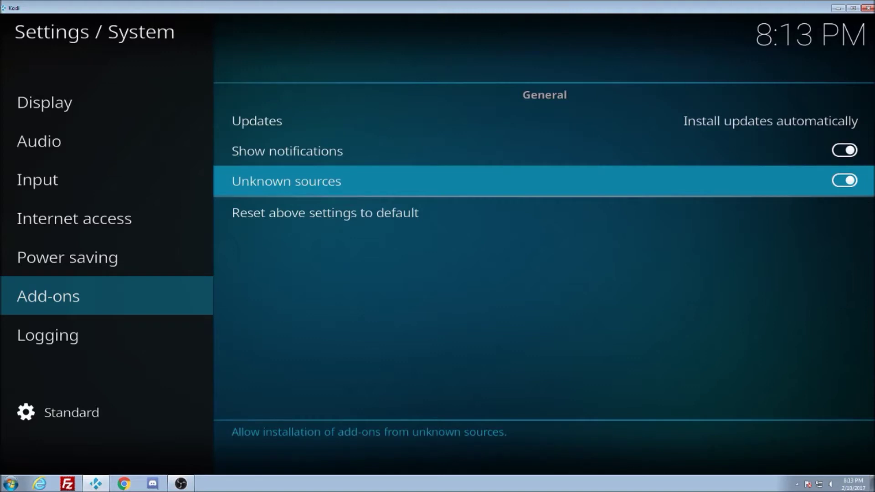
key(Left)
key(Up)
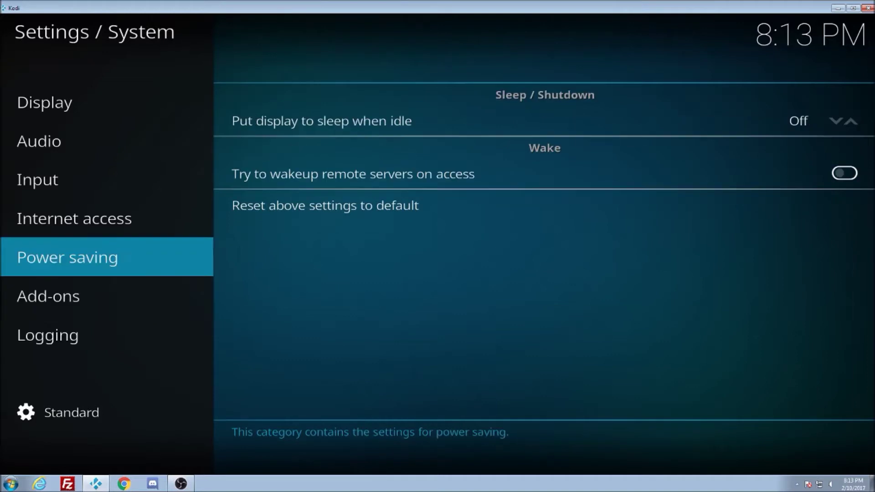
- Switch Unknown sources off and back on in the Add-ons settings, accepting the security warning
key(Down)
key(Right)
key(Down)
key(Down)
key(Return)
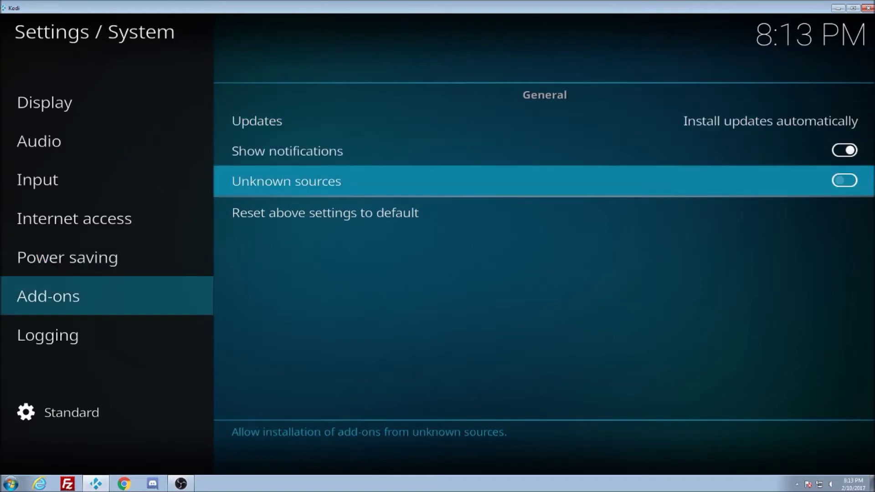
key(Return)
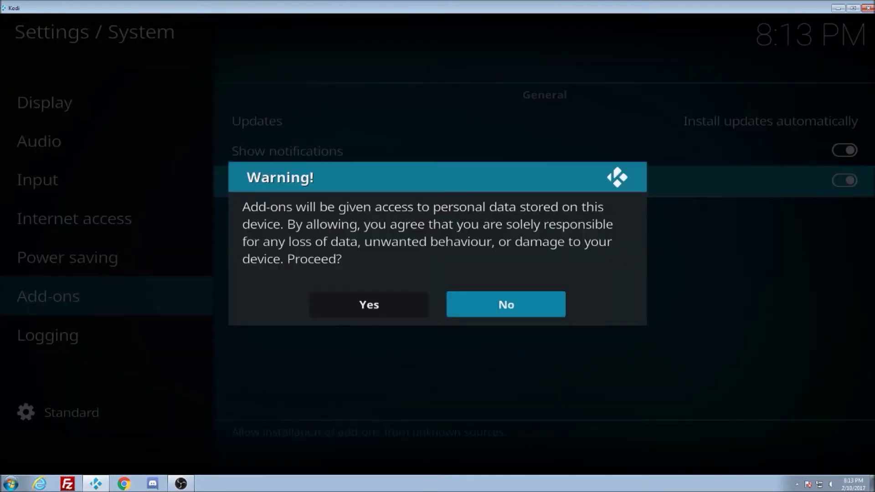
key(Left)
key(Return)
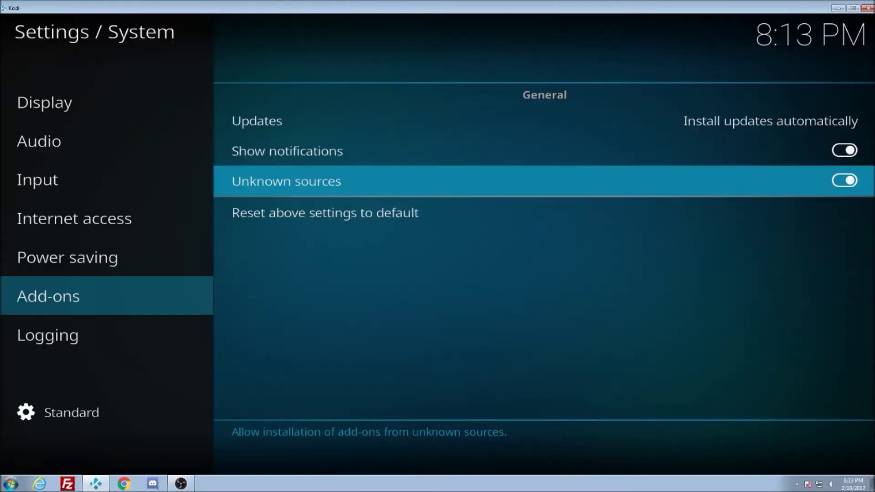
- Leave the system settings and open the file manager
mouse_move(4, 276)
key(Escape)
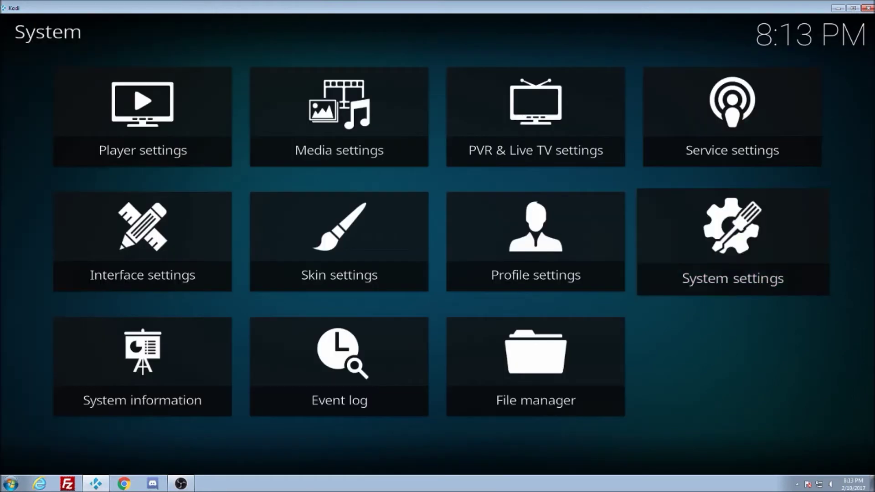
key(Down)
key(Return)
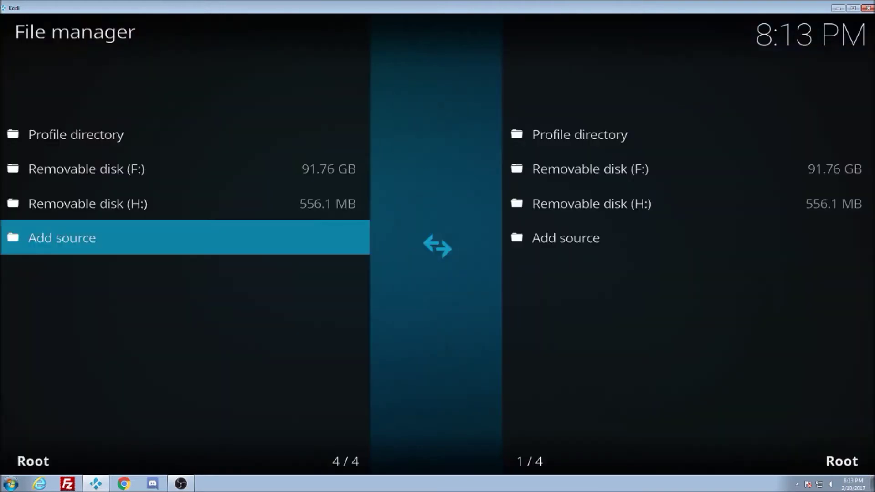
key(Return)
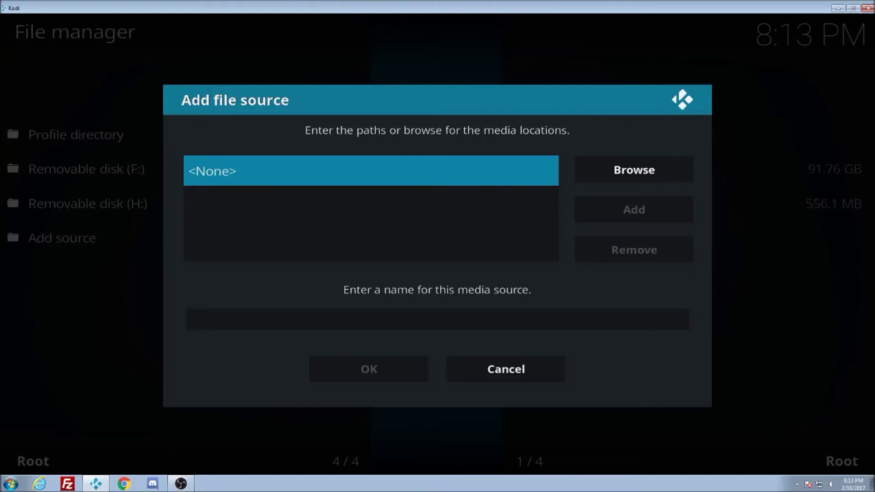
key(Return)
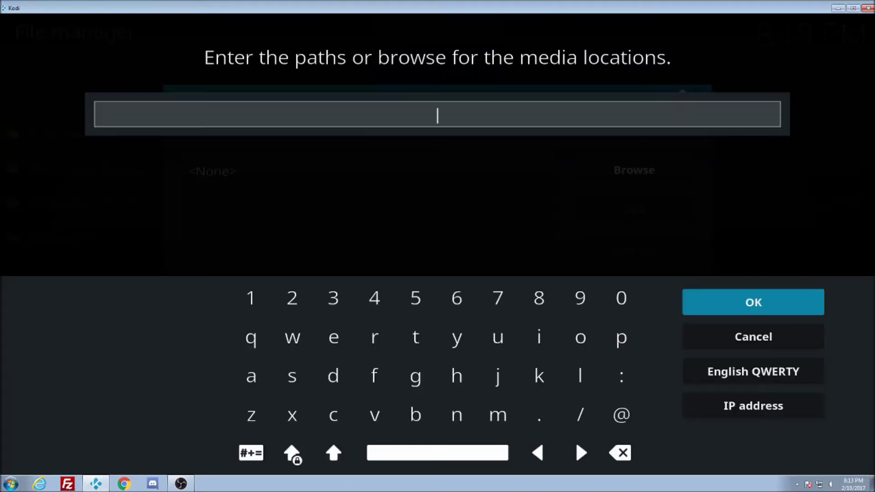
text(http://team)
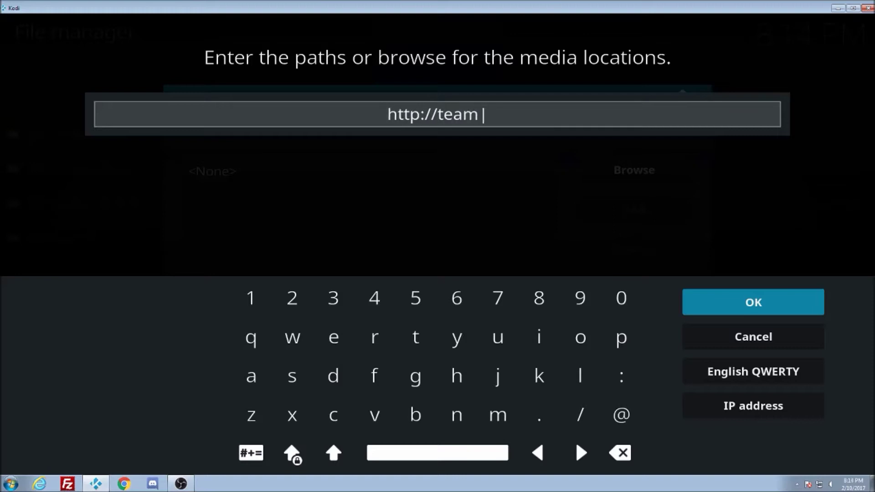
text(nutz.)
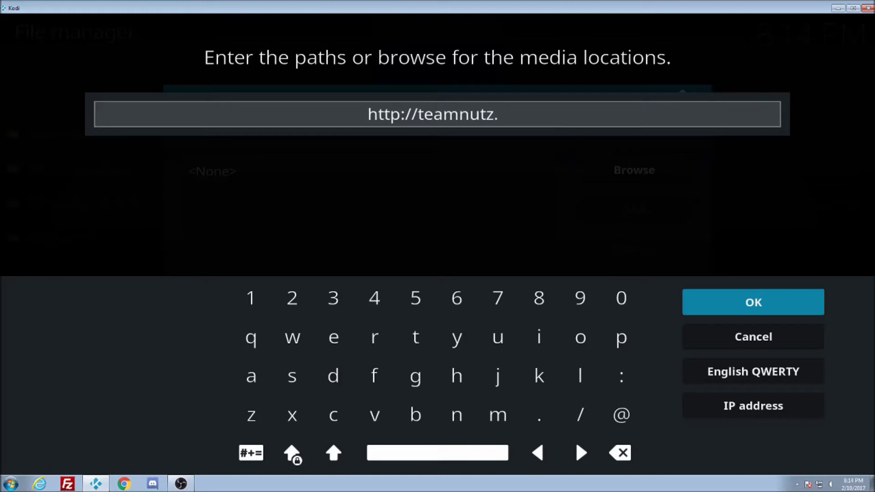
text(xy)
key(BackSpace)
text(x)
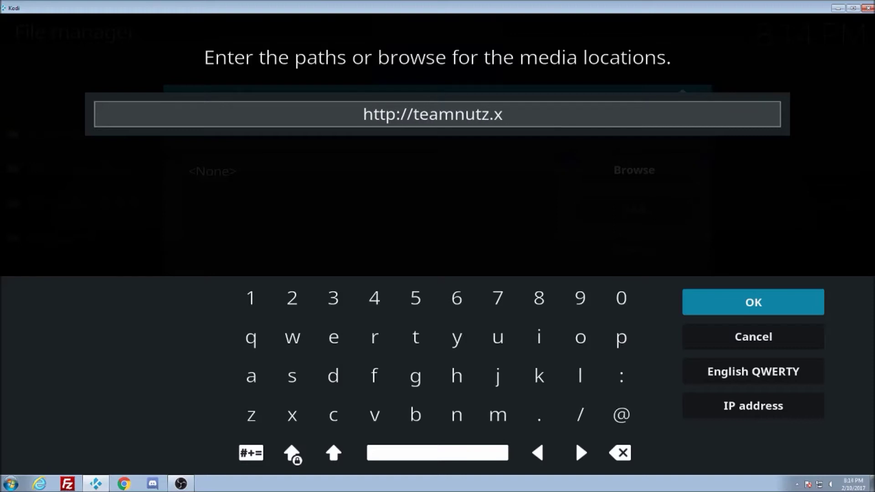
text(yz/)
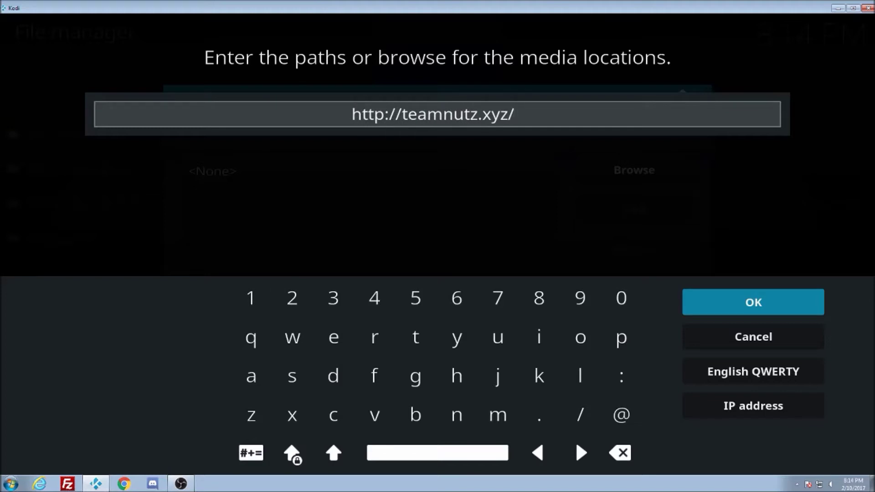
text(repo)
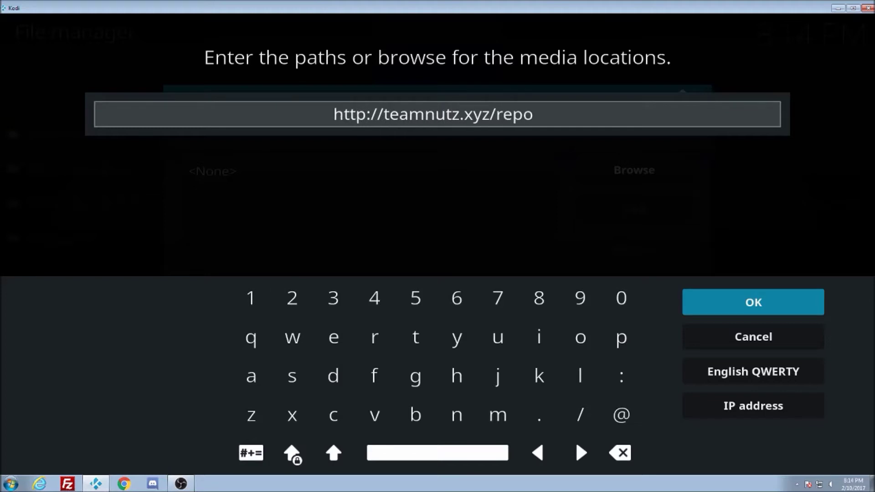
key(Return)
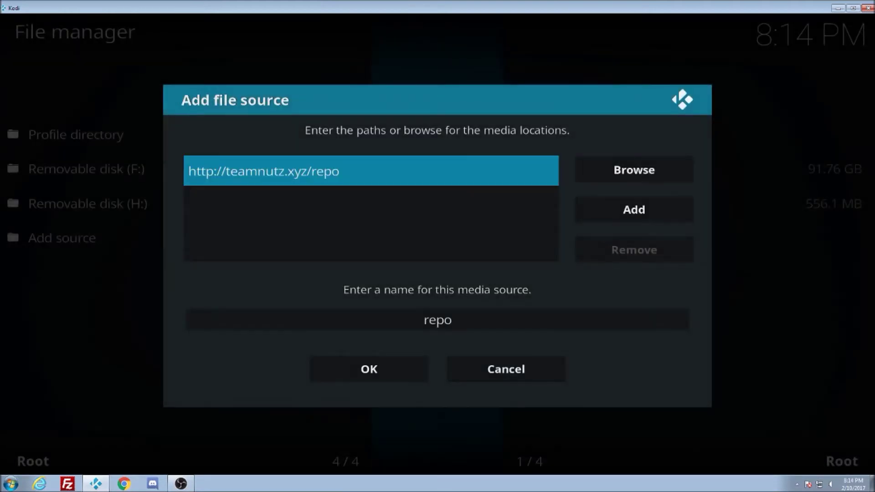
- Name the new media source *Nutz and save it
click(437, 320)
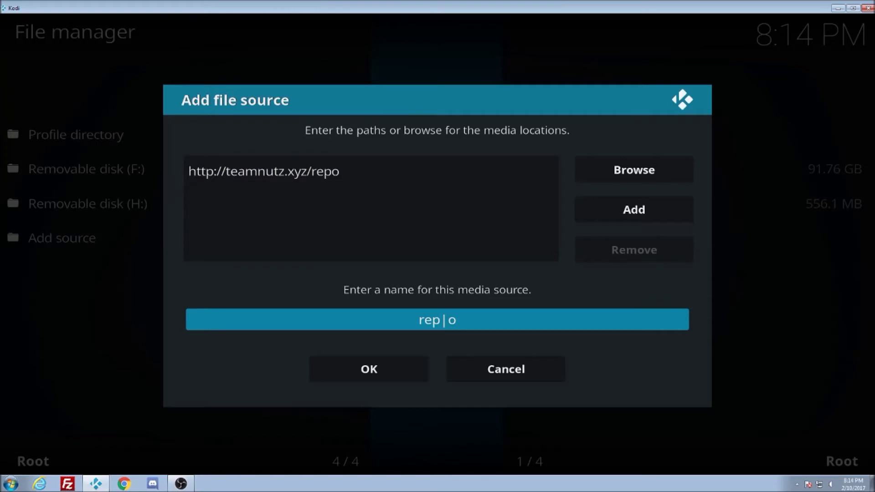
key(Return)
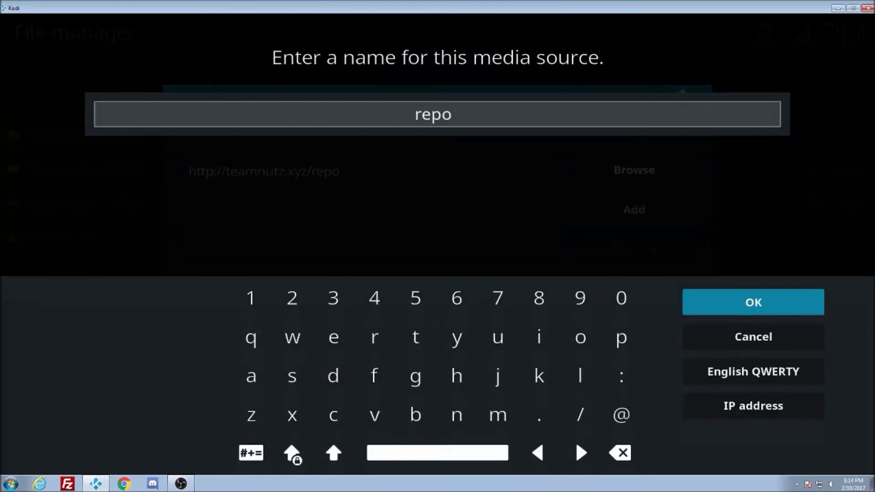
key(BackSpace)
key(BackSpace)
key(BackSpace)
key(BackSpace)
text(8)
key(BackSpace)
text(*Nutz)
key(Return)
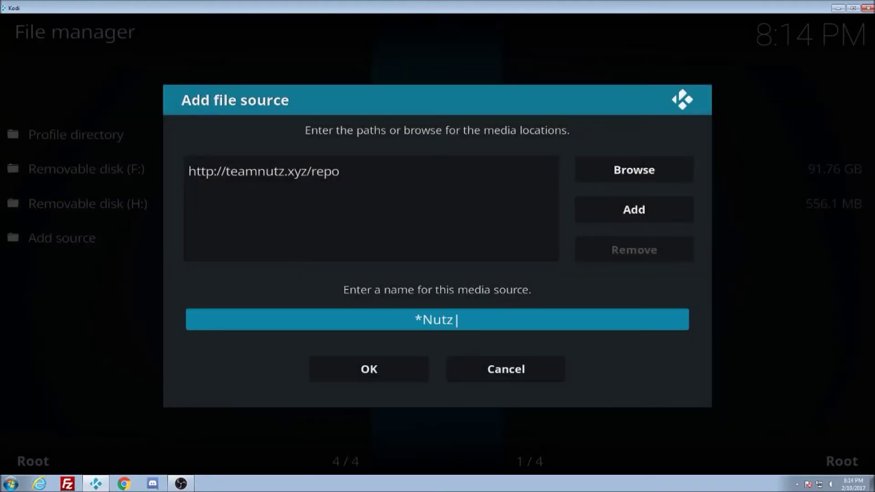
key(Down)
key(Return)
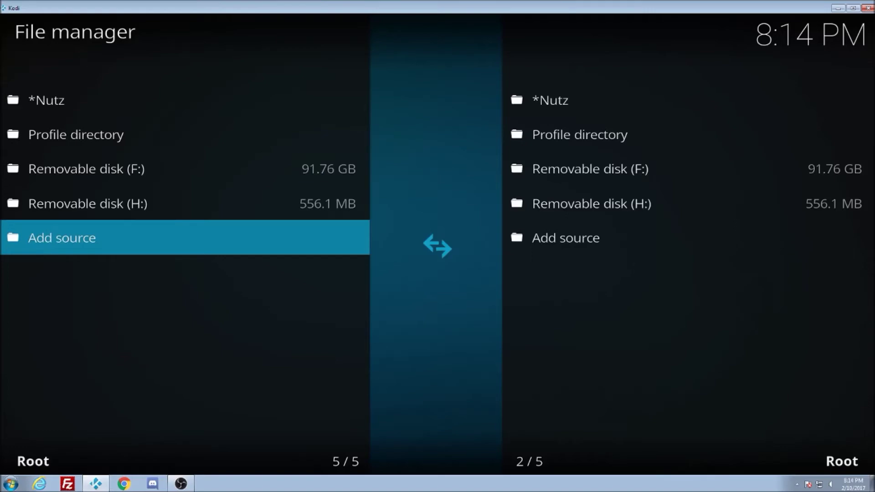
- Return to the home screen and open the Add-ons section
key(Escape)
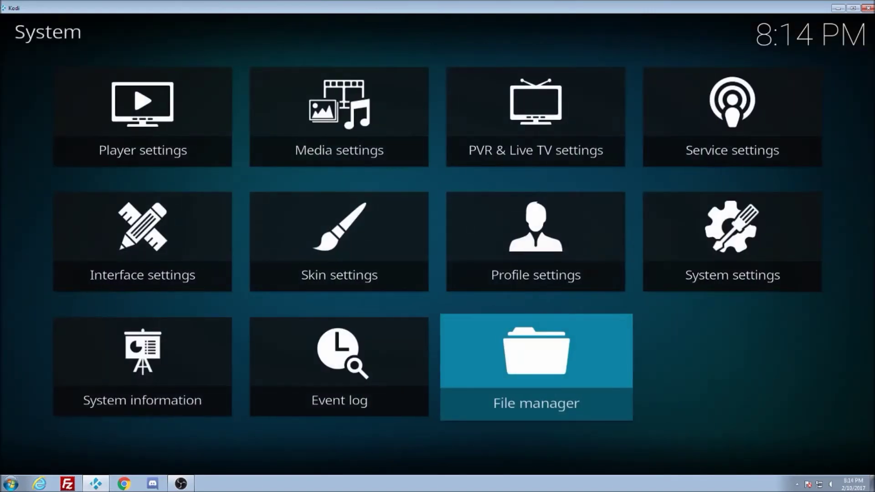
key(Escape)
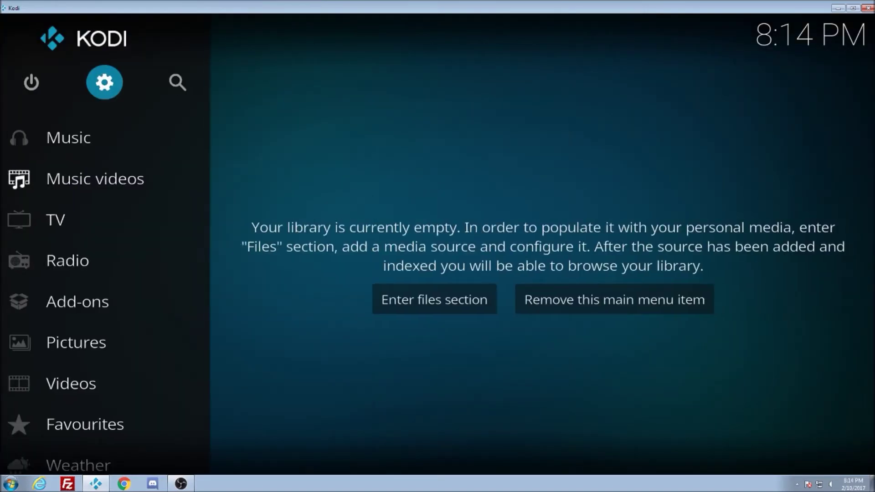
key(Down)
key(Down)
key(Down)
key(Down)
key(Down)
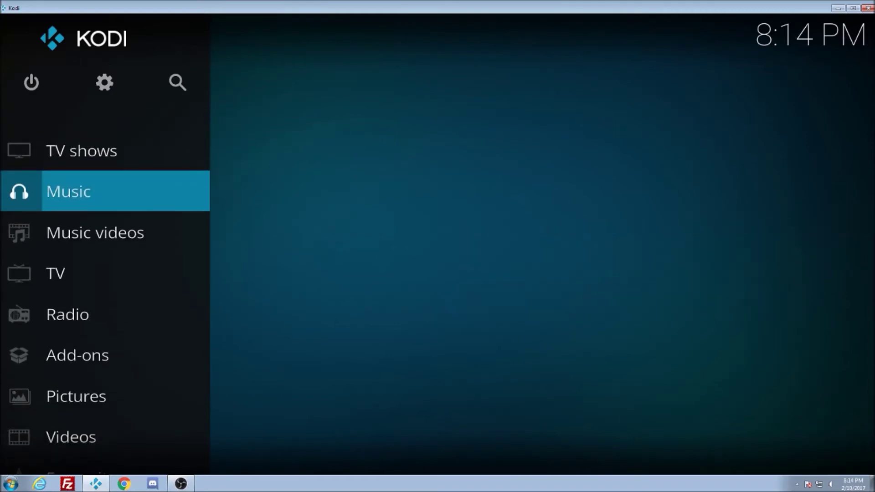
key(Down)
key(Down)
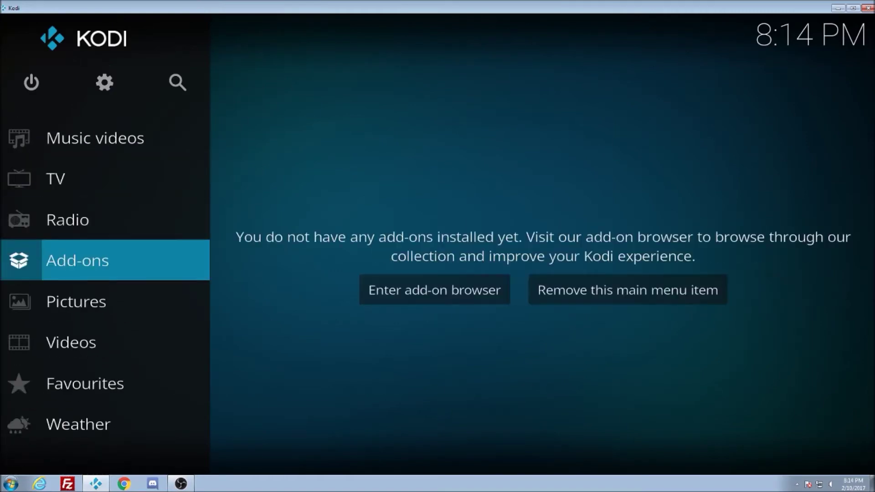
key(Return)
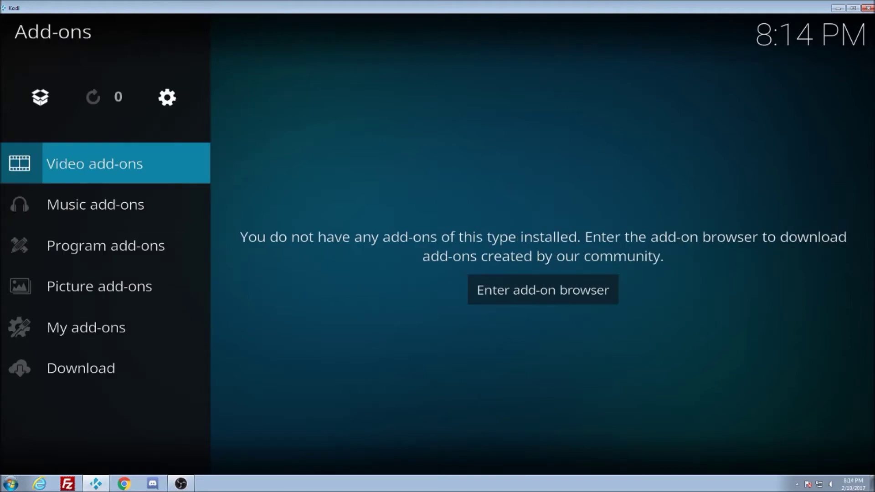
- Install repository.teamnutz.zip from the *Nutz source through the add-on browser's zip file installation
key(Up)
key(Down)
key(Up)
key(Return)
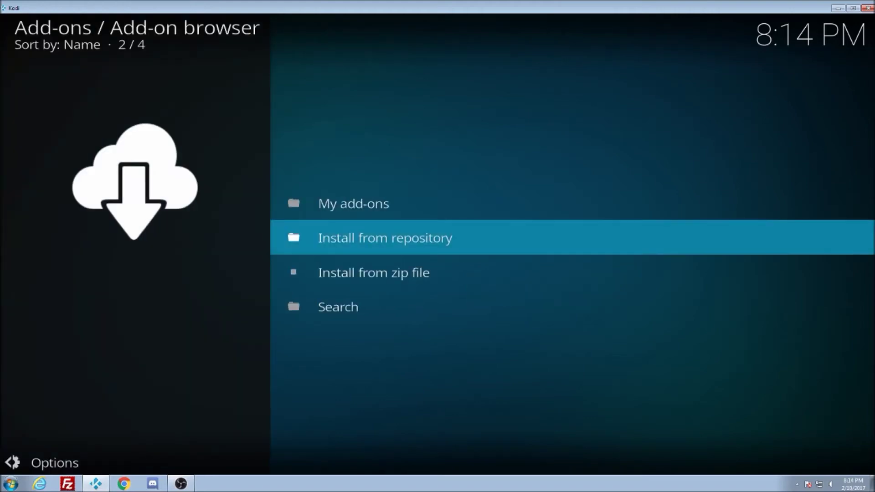
key(Down)
key(Return)
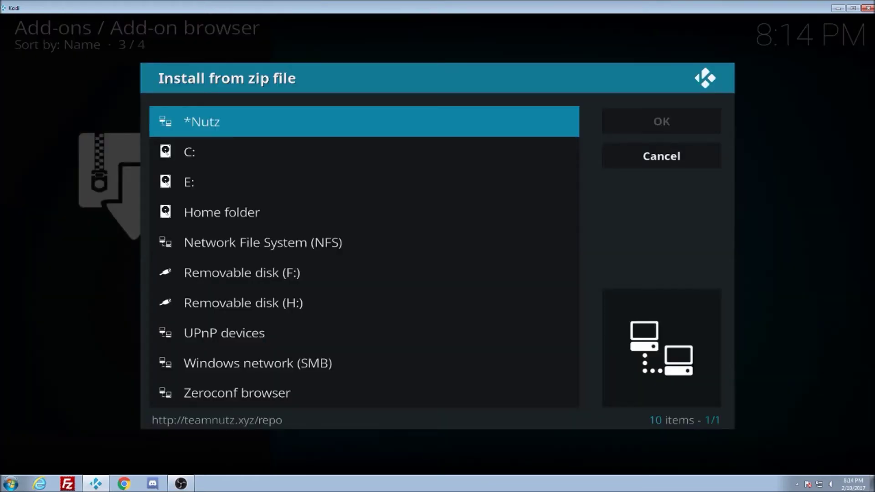
key(Return)
key(Down)
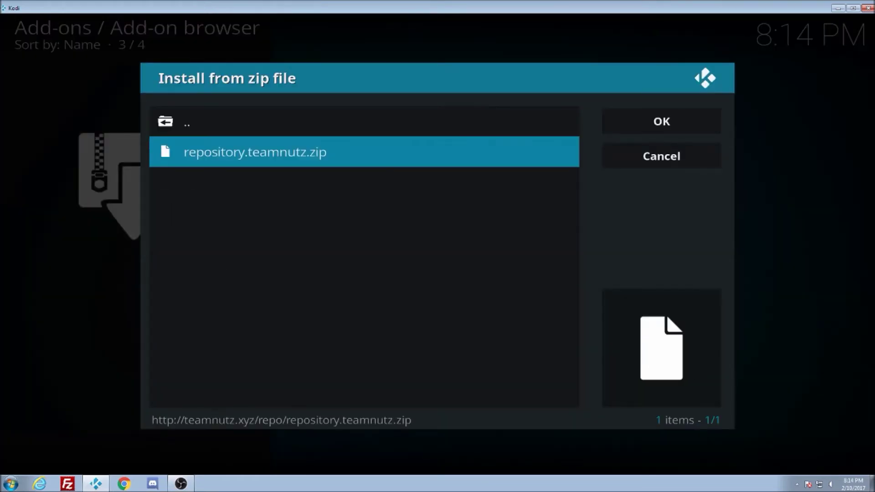
key(Return)
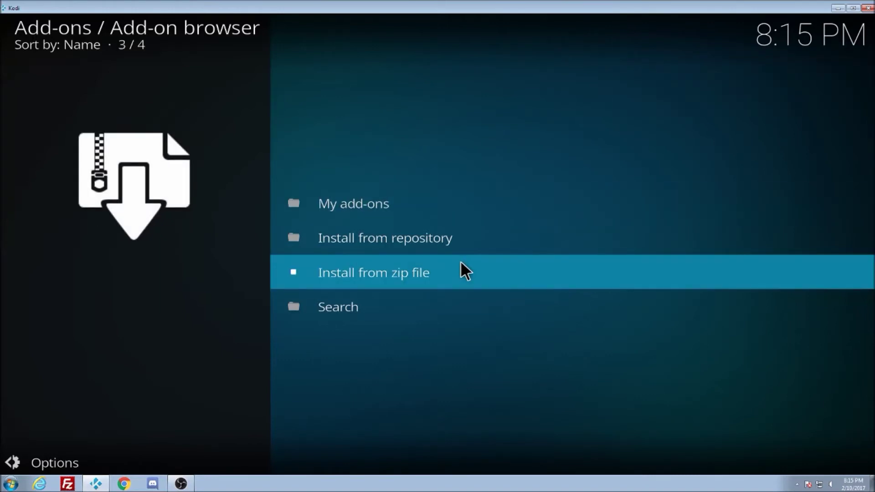
- Open the video add-ons of the Team Nutz Repository among the installable repositories
key(Up)
key(Return)
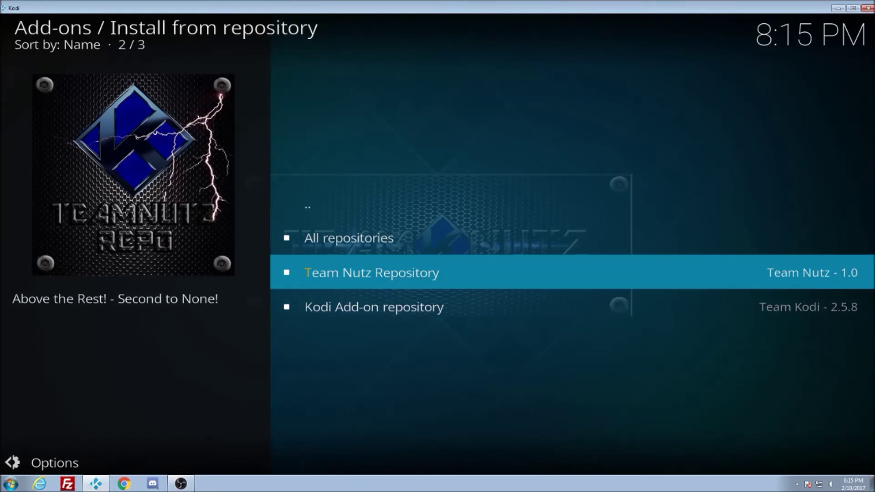
key(Return)
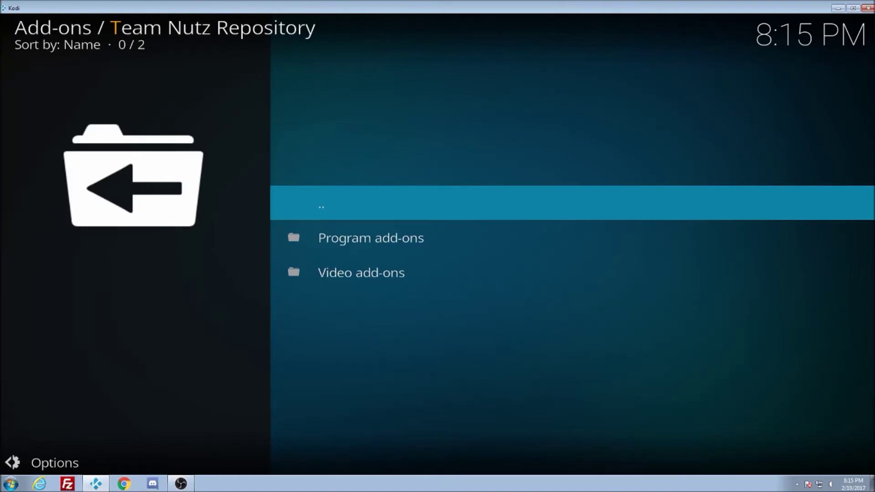
key(Down)
key(Down)
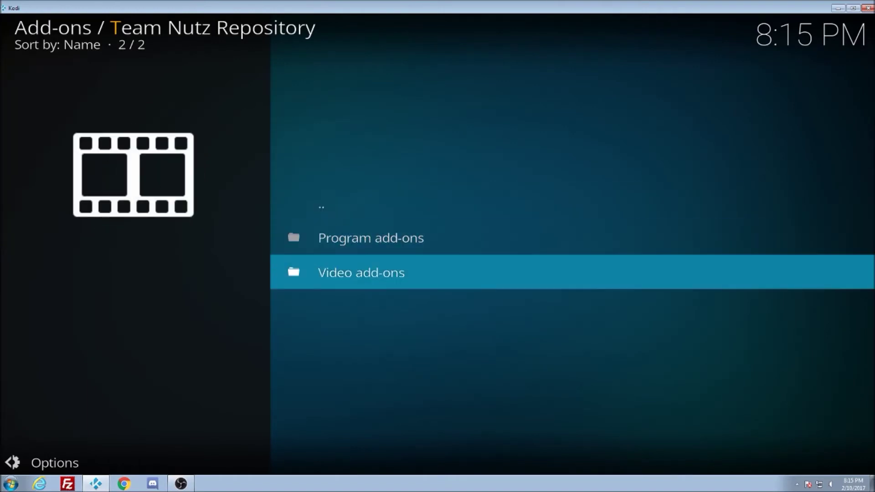
key(Return)
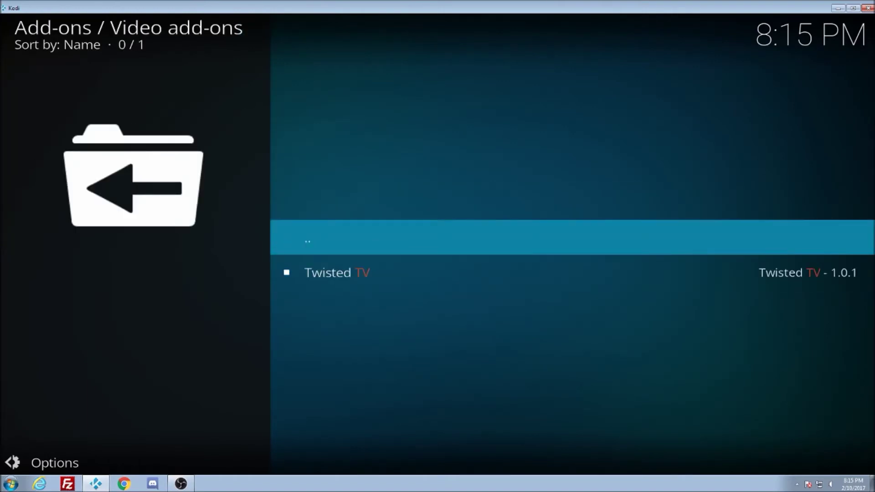
- Install the Twisted TV video add-on from the Team Nutz Repository
key(Down)
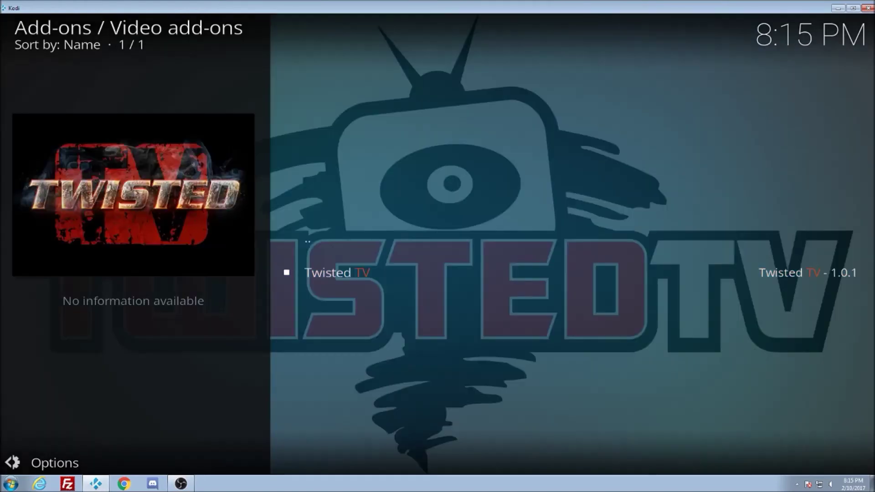
key(Return)
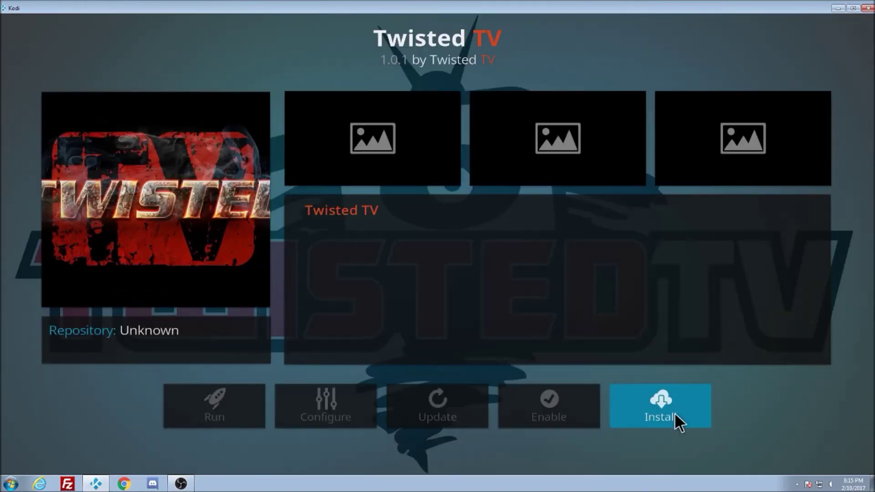
click(674, 412)
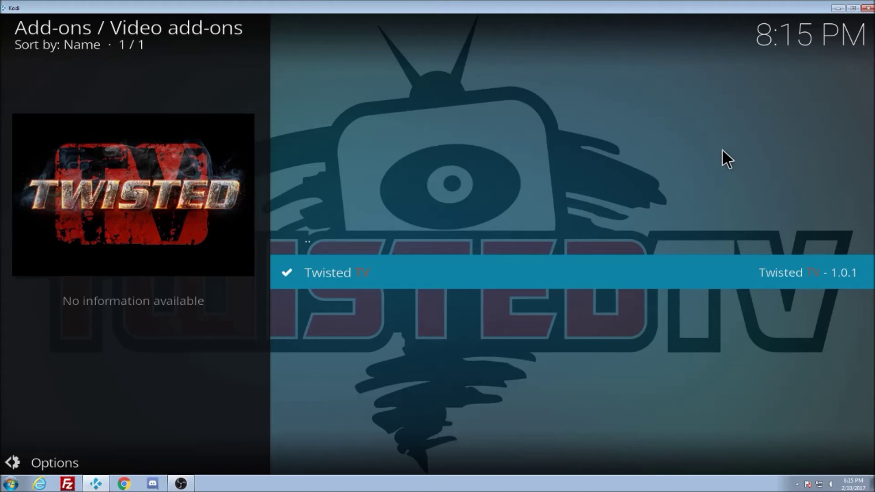
- Go back to the add-on browser and list all add-ons under My add-ons
key(BackSpace)
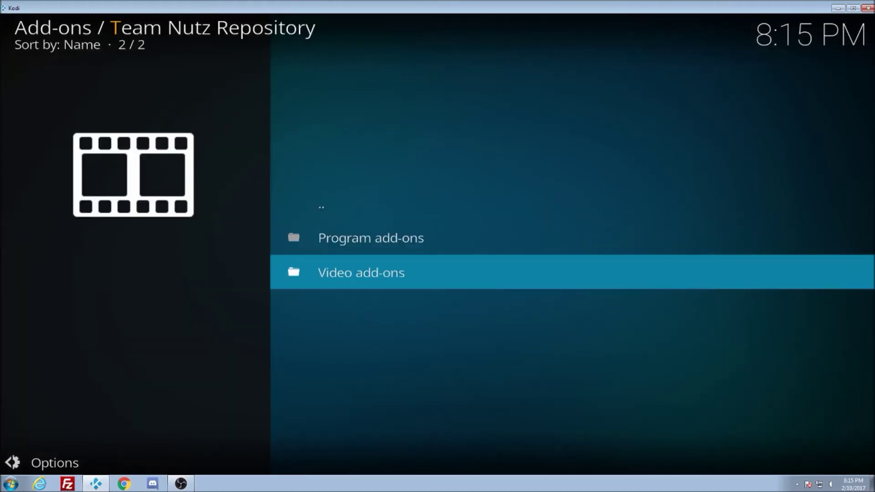
key(BackSpace)
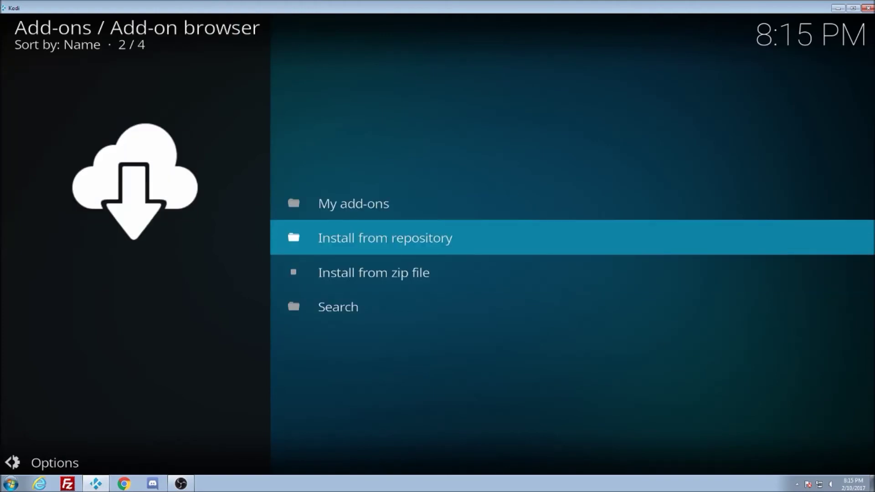
key(Up)
key(Return)
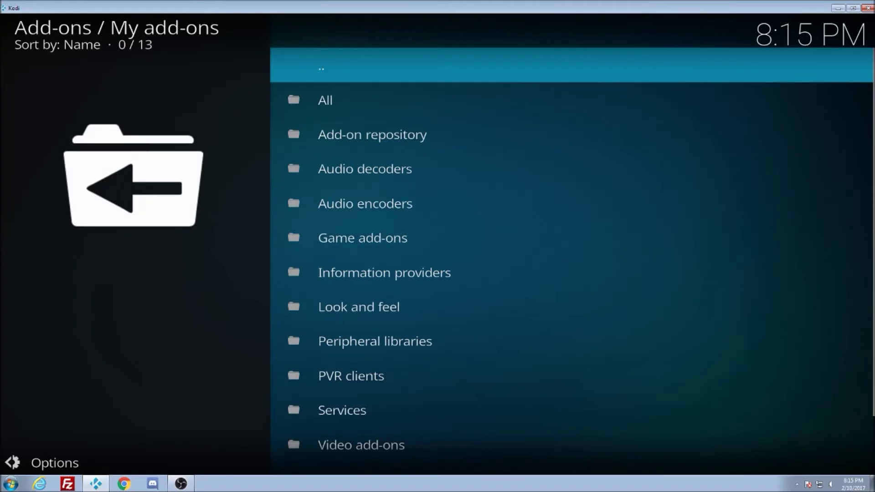
key(Down)
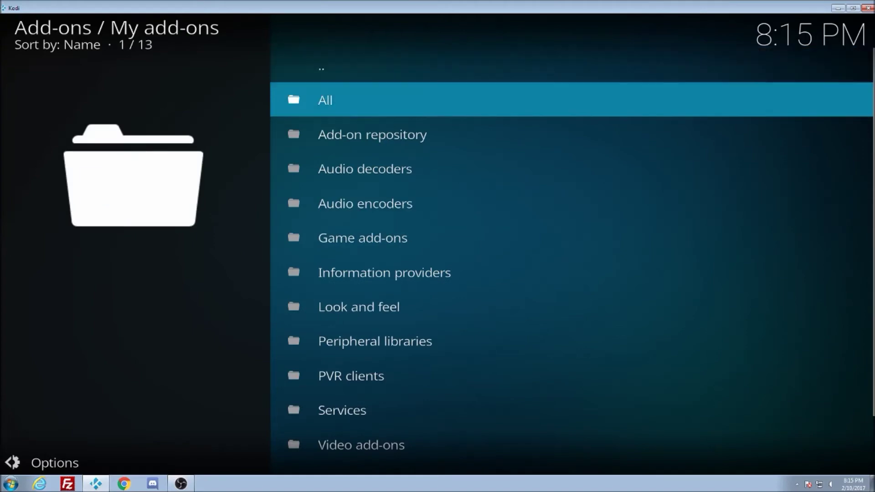
key(Return)
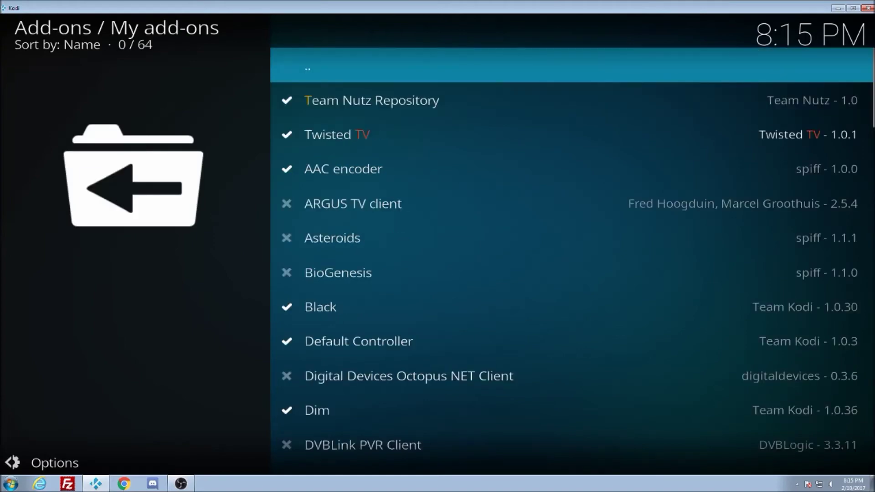
- Open the configuration of the installed Twisted TV add-on, view its connection settings, and close them
click(337, 134)
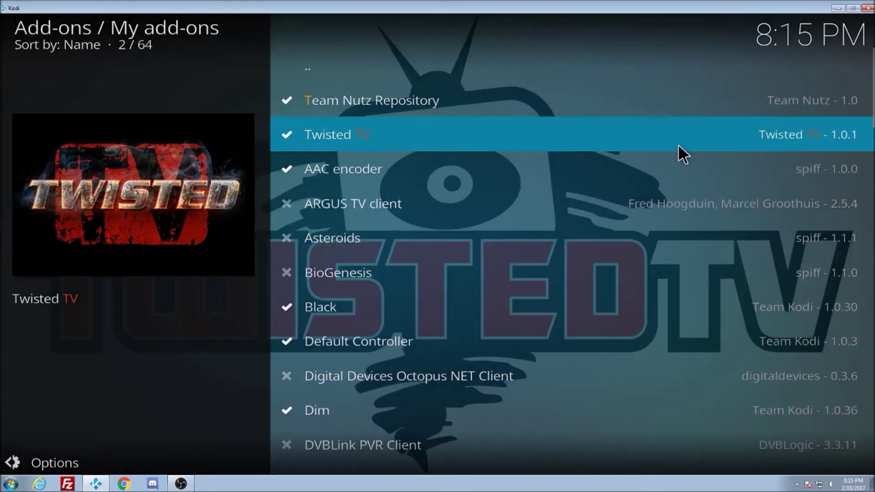
click(678, 146)
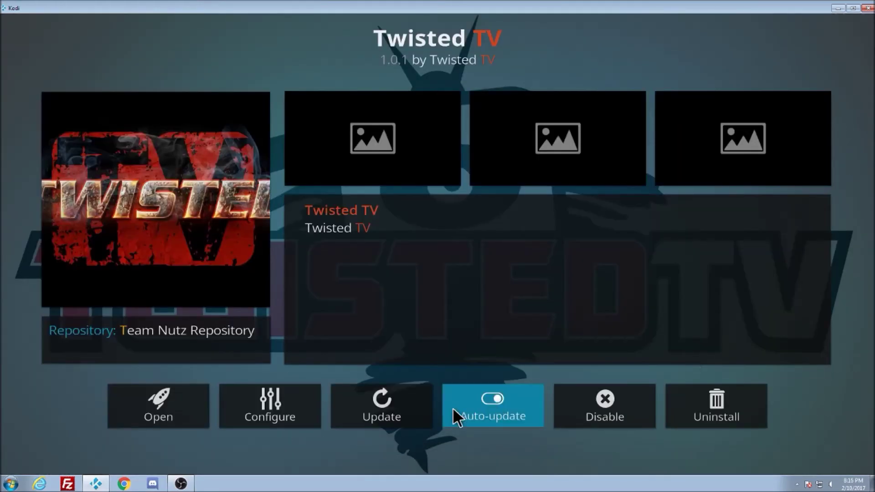
click(295, 410)
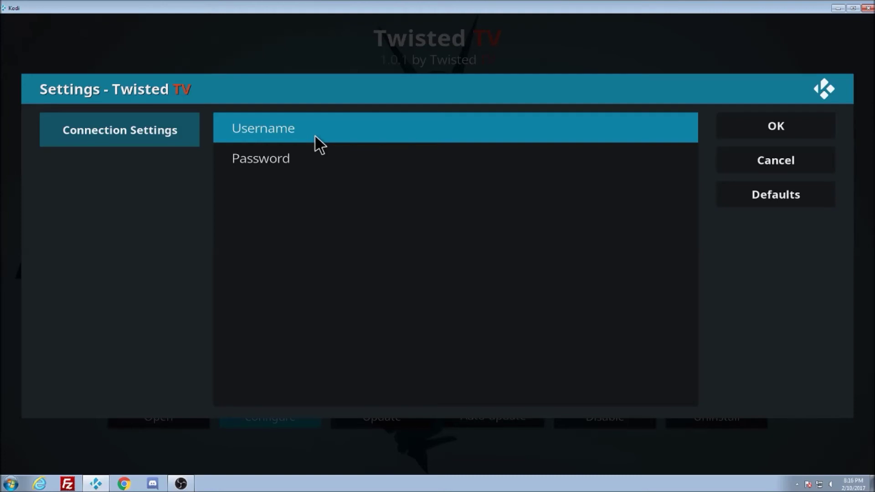
click(798, 131)
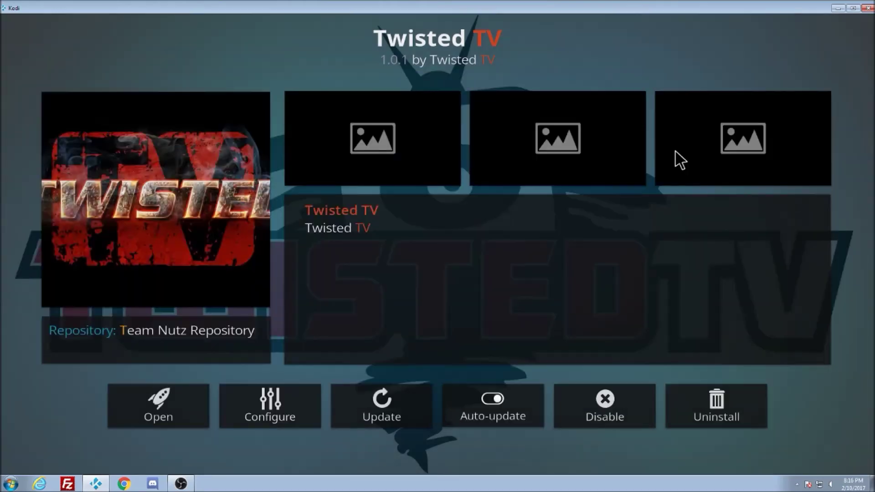
- Return to the main Add-ons section and try to launch Twisted TV from the video add-ons
key(BackSpace)
key(BackSpace)
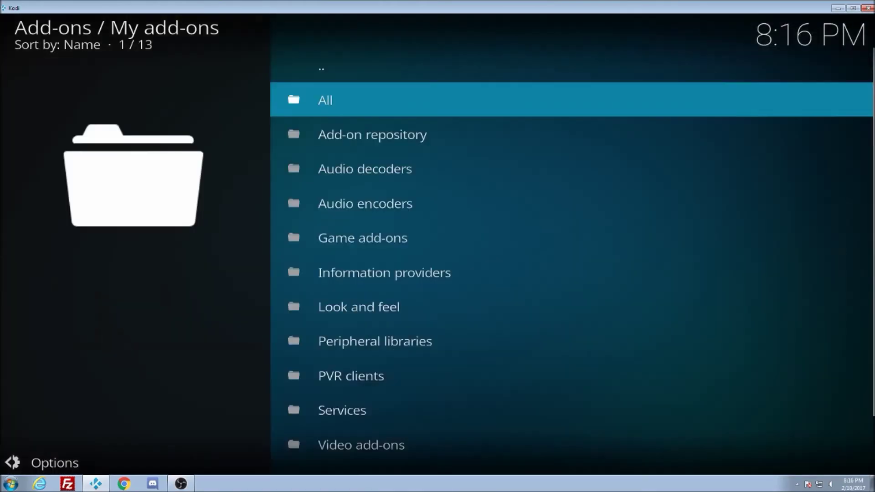
key(BackSpace)
key(BackSpace)
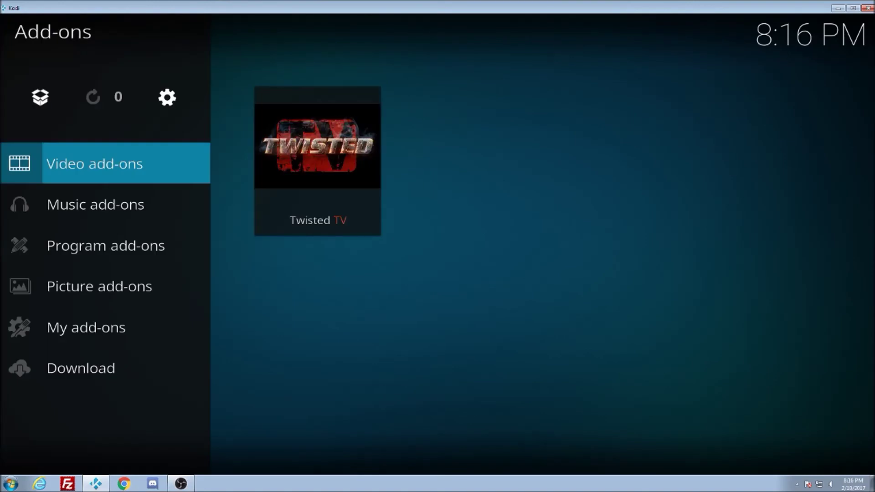
key(Right)
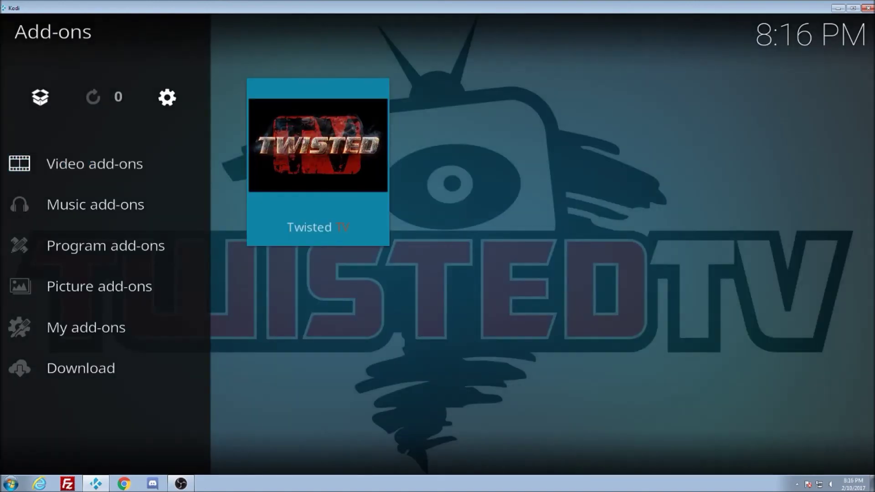
key(Return)
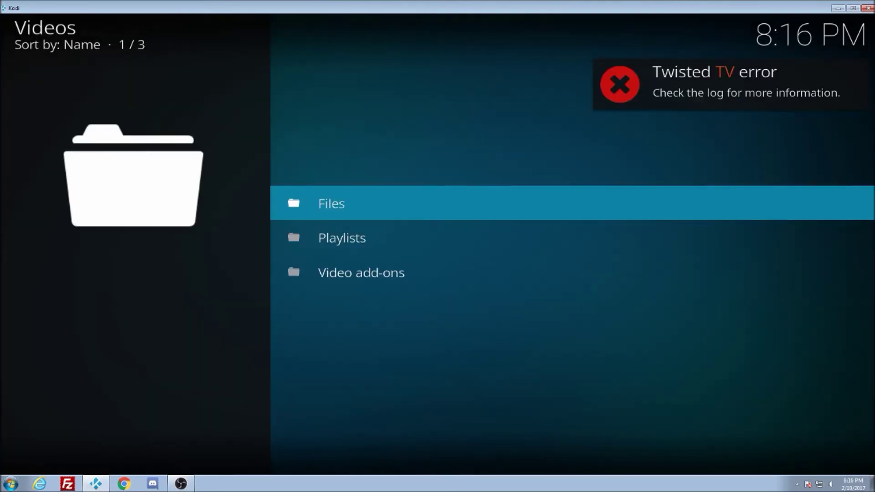
- Open the video add-ons list within Videos and try to launch Twisted TV from there
key(Up)
key(Return)
key(Down)
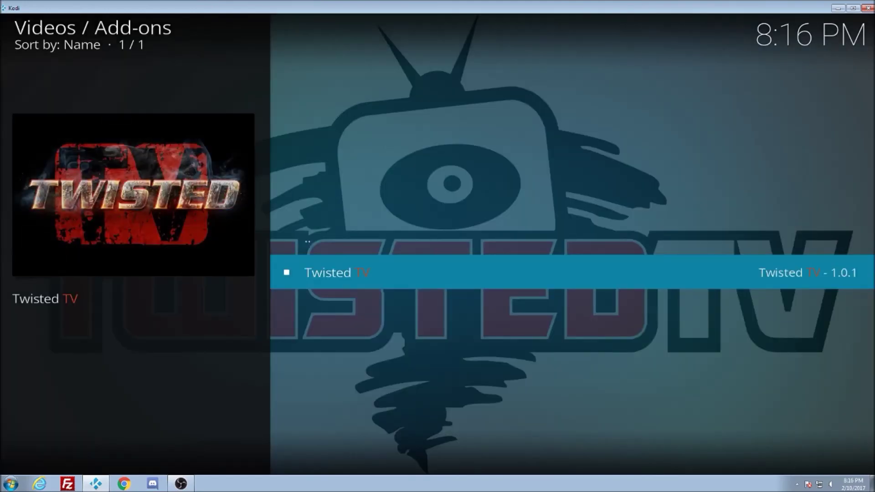
key(Return)
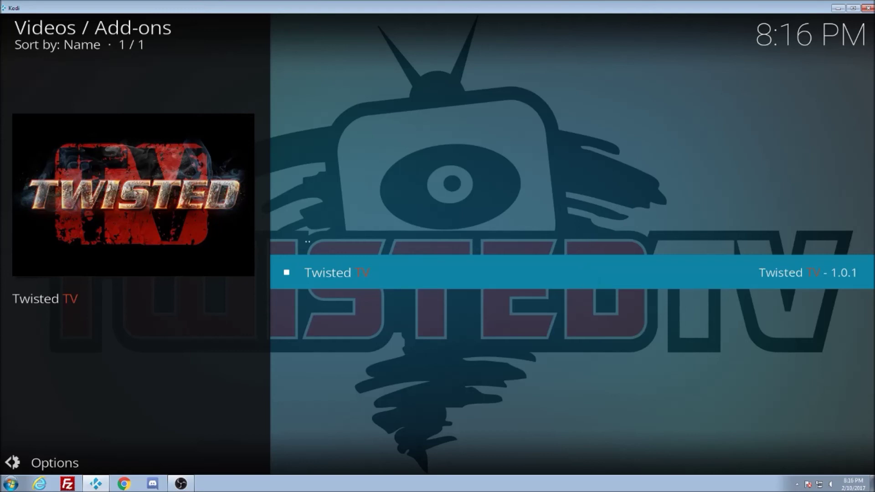
- View Twisted TV's connection settings and its username entry, and leave the settings without entering any credentials
right_click(584, 263)
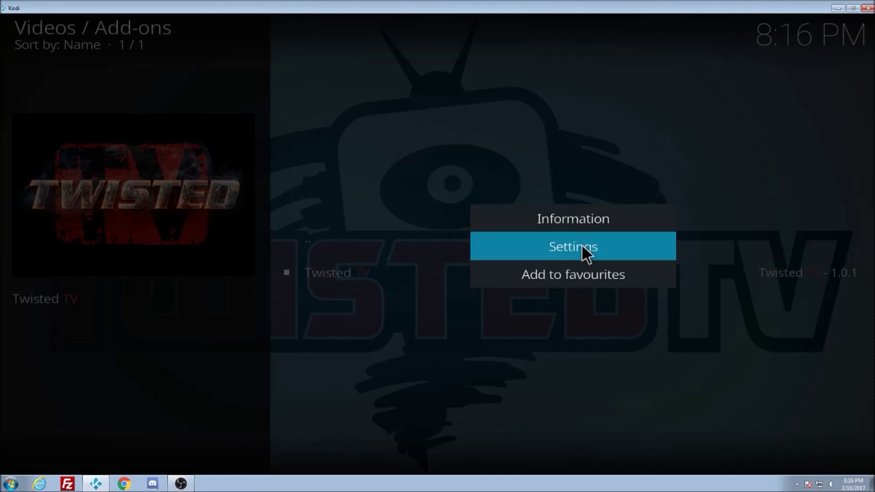
click(581, 246)
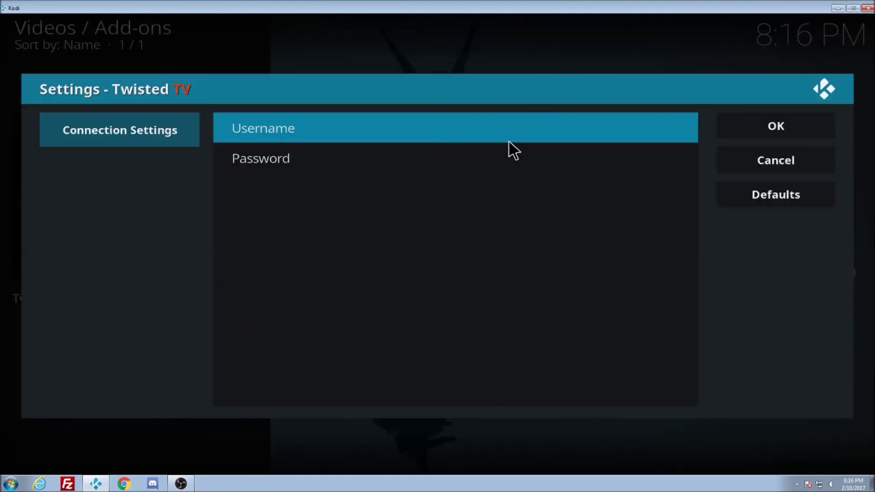
click(508, 140)
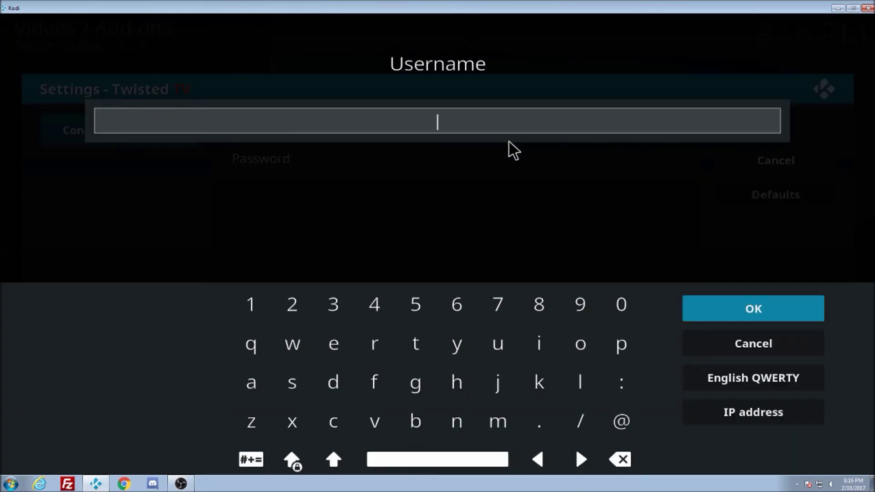
click(776, 315)
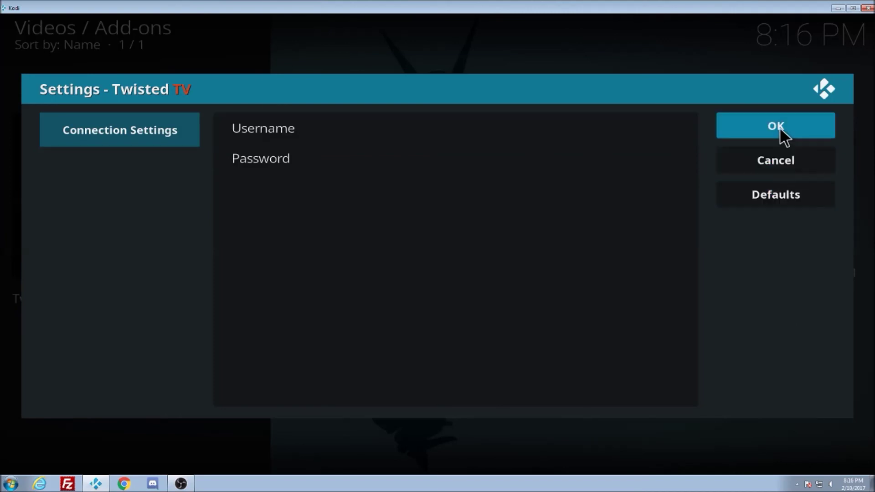
click(778, 156)
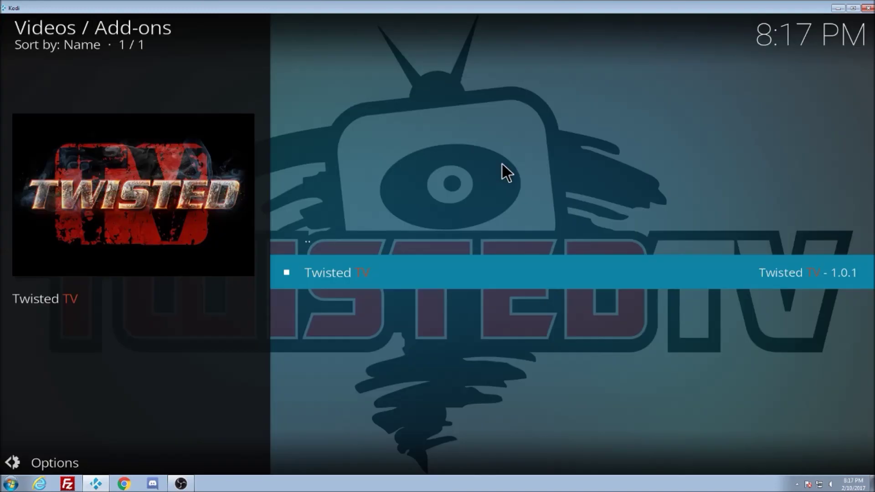